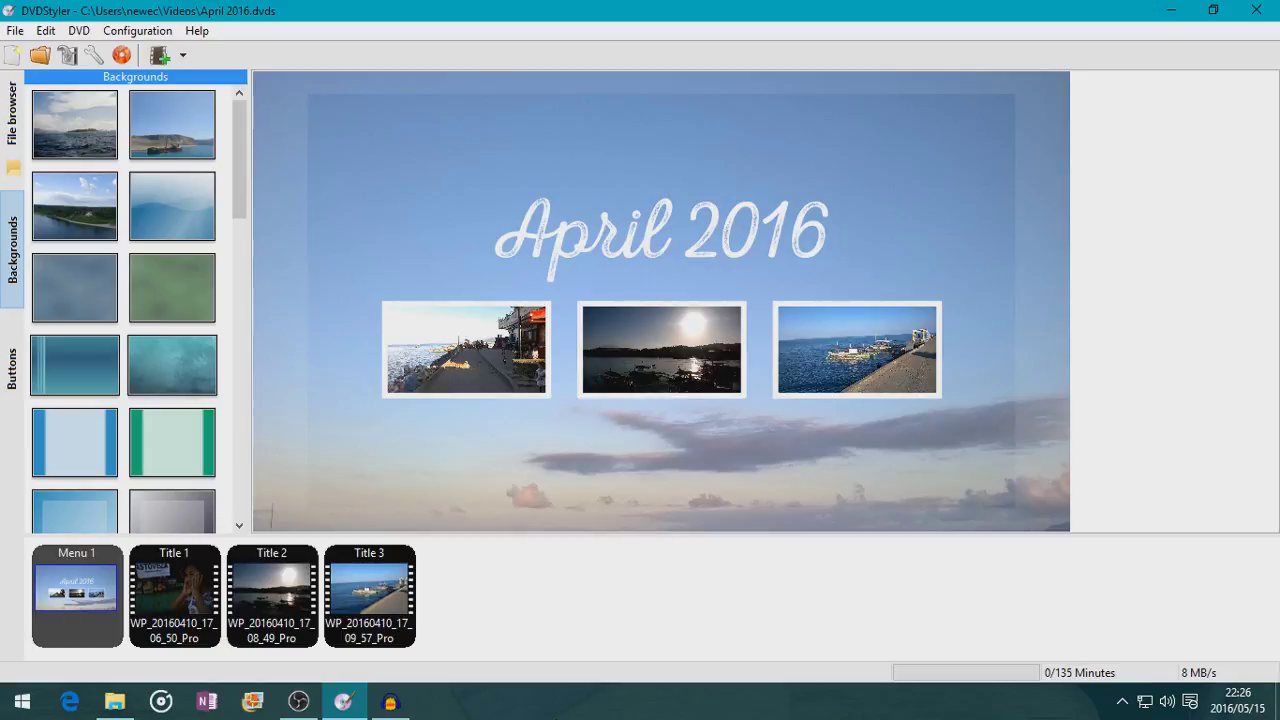
Step: Load Digital_Solitude from the Youtube Audio Library folder into Audacity via File > Open
left_click(392, 700)
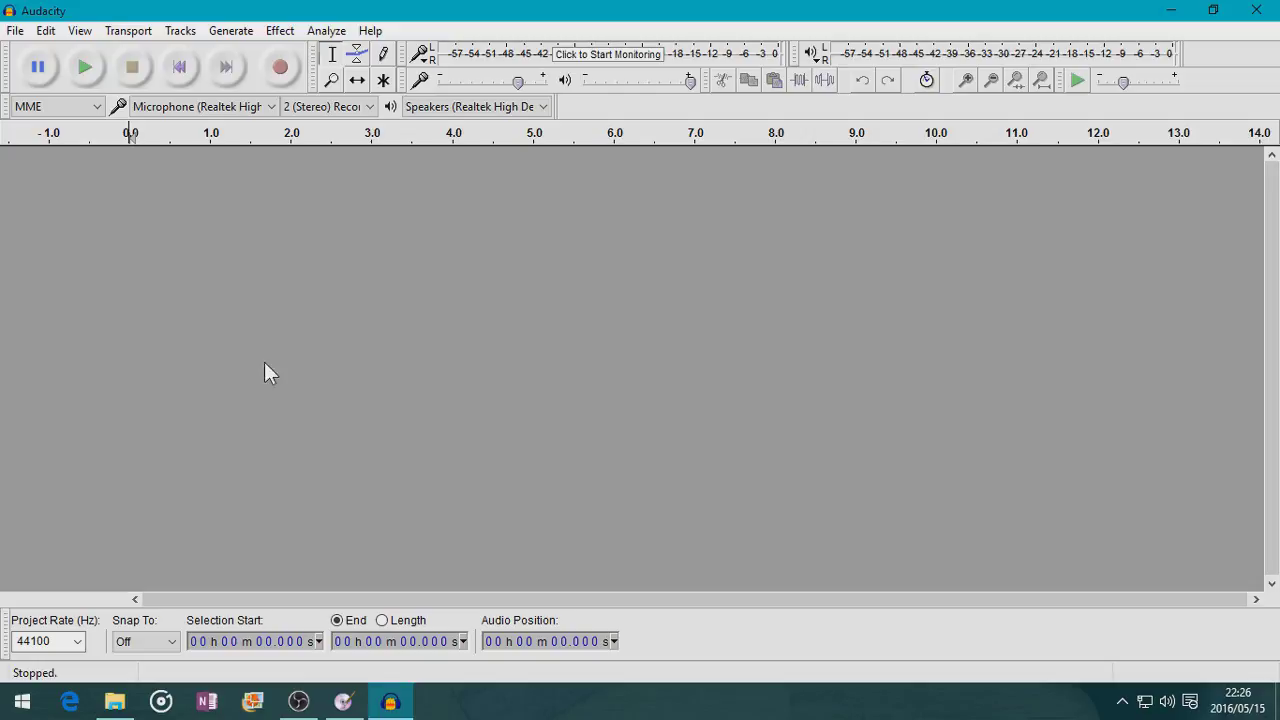
left_click(15, 30)
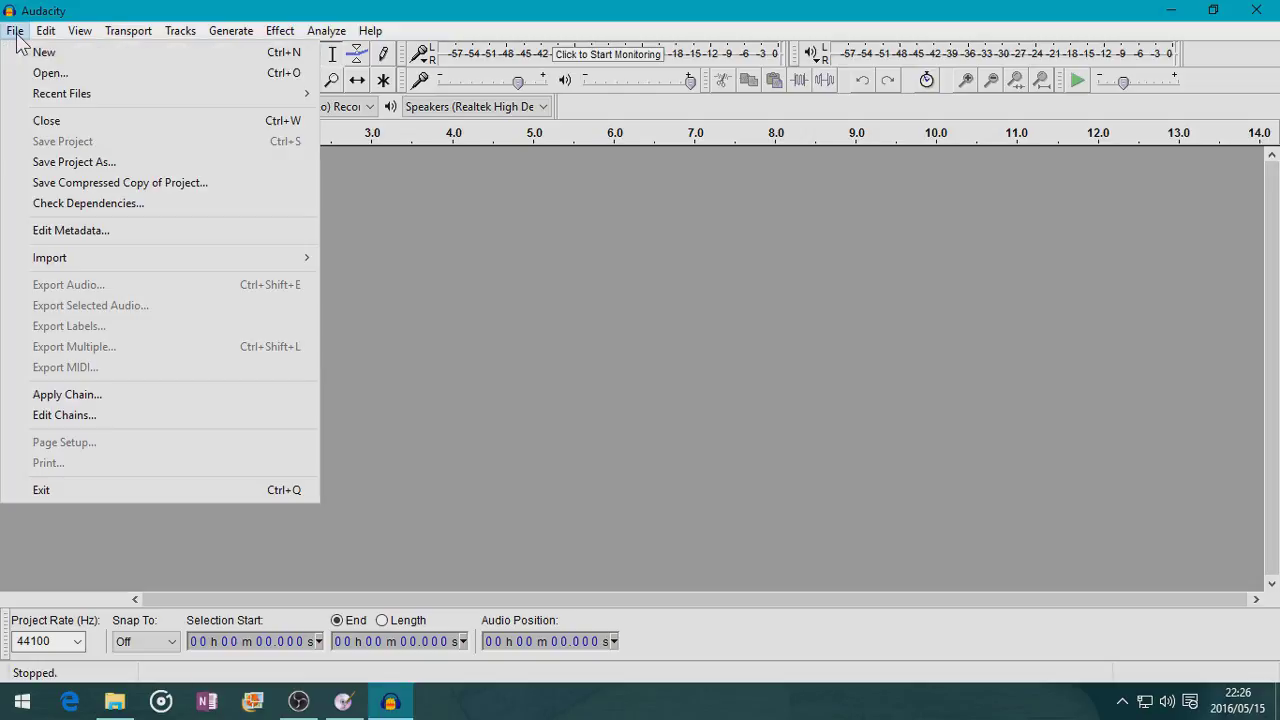
left_click(67, 73)
left_click(300, 273)
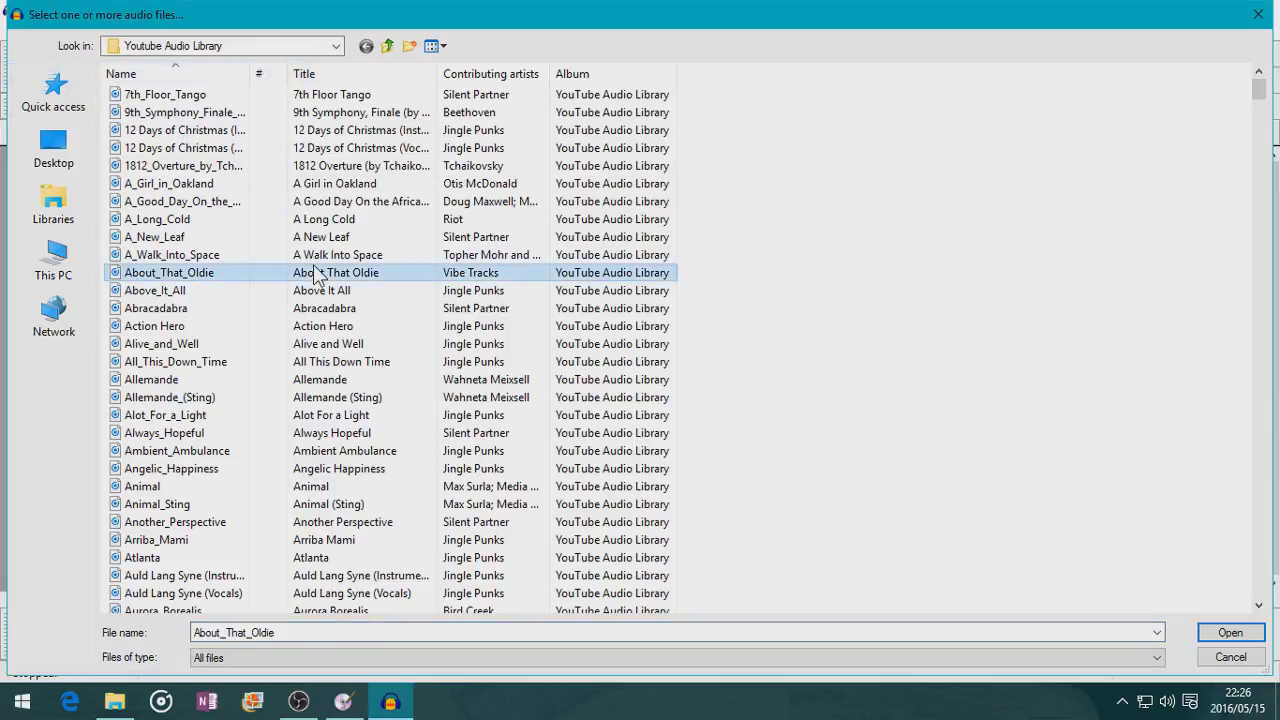
scroll(315, 275, "down", 3)
left_click(300, 329)
key("d")
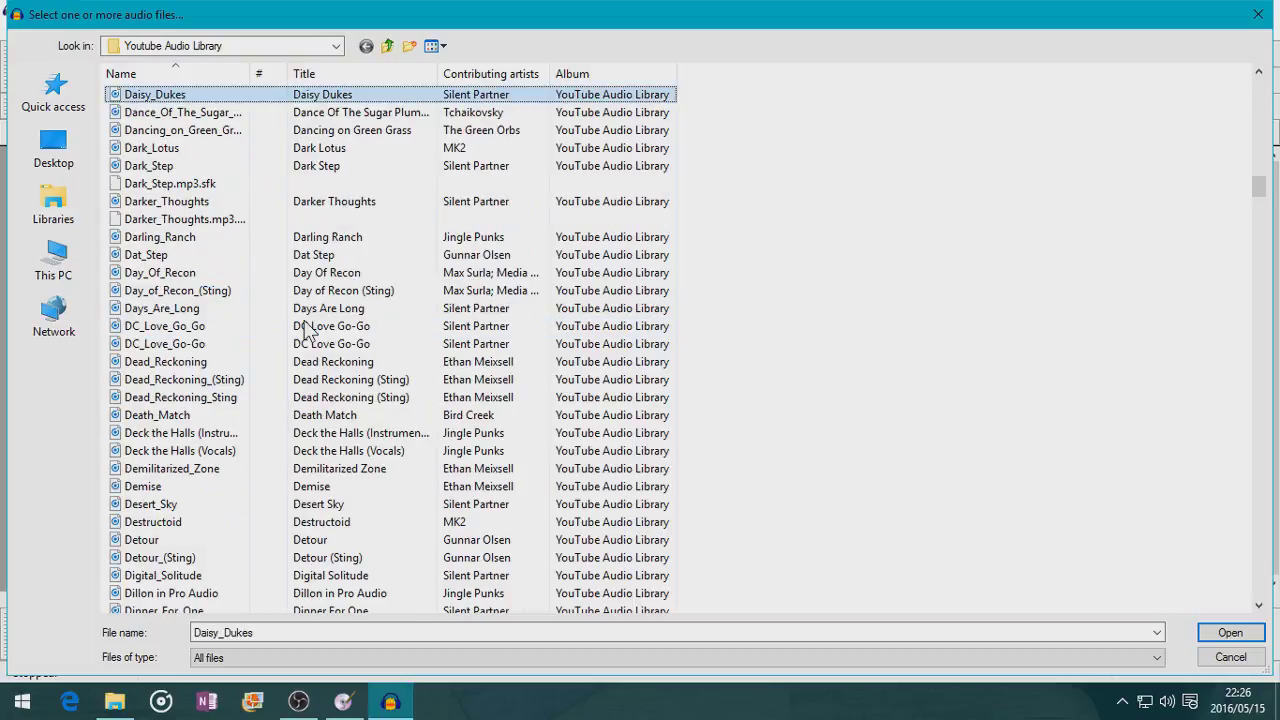
double_click(177, 575)
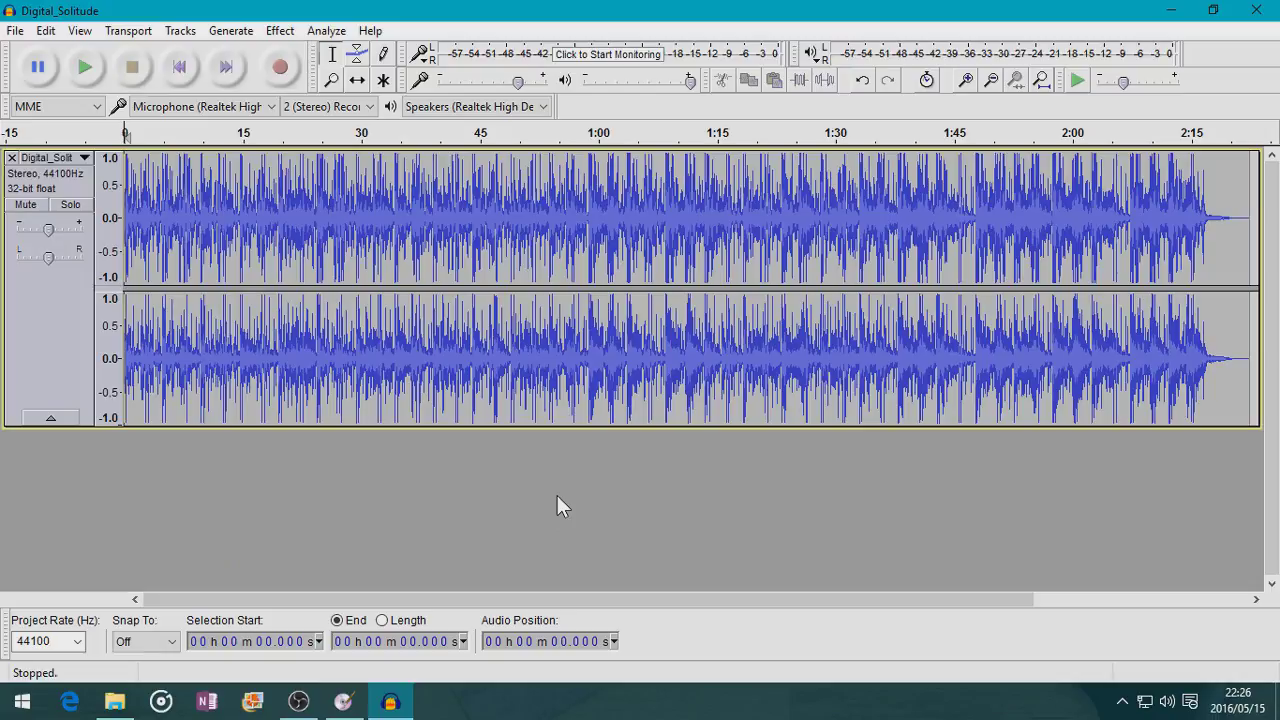
key("space")
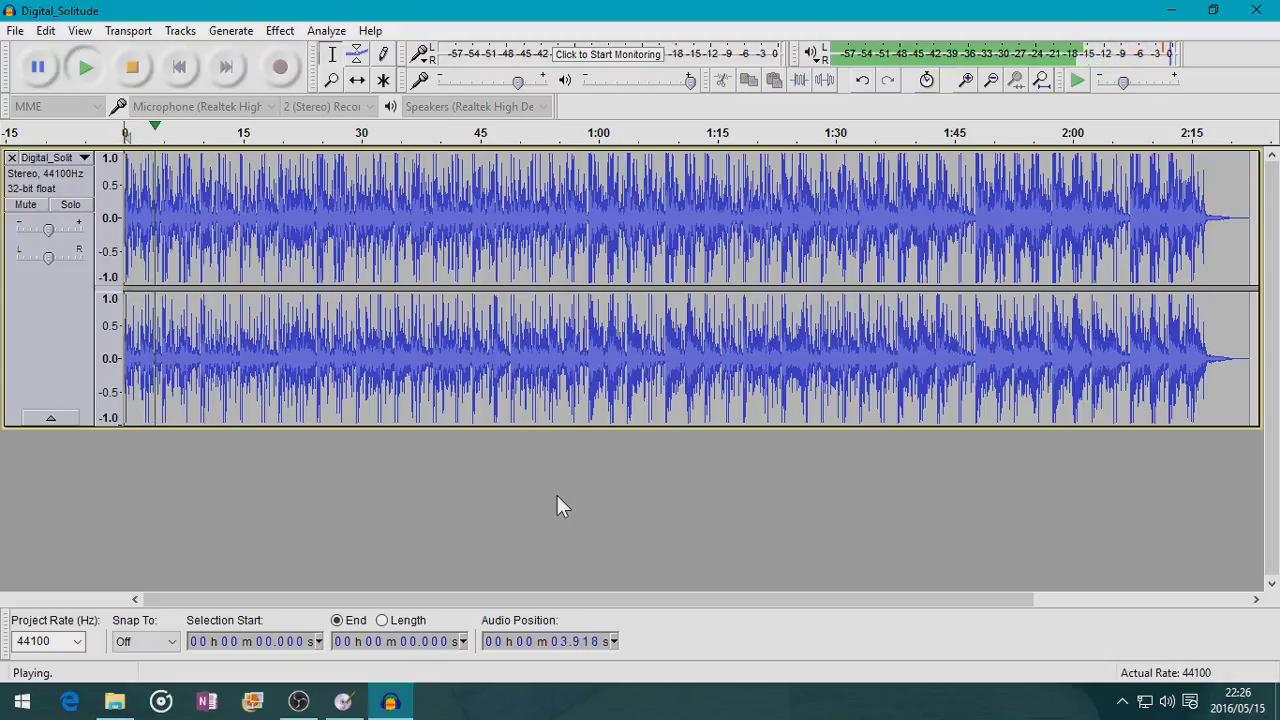
key("space")
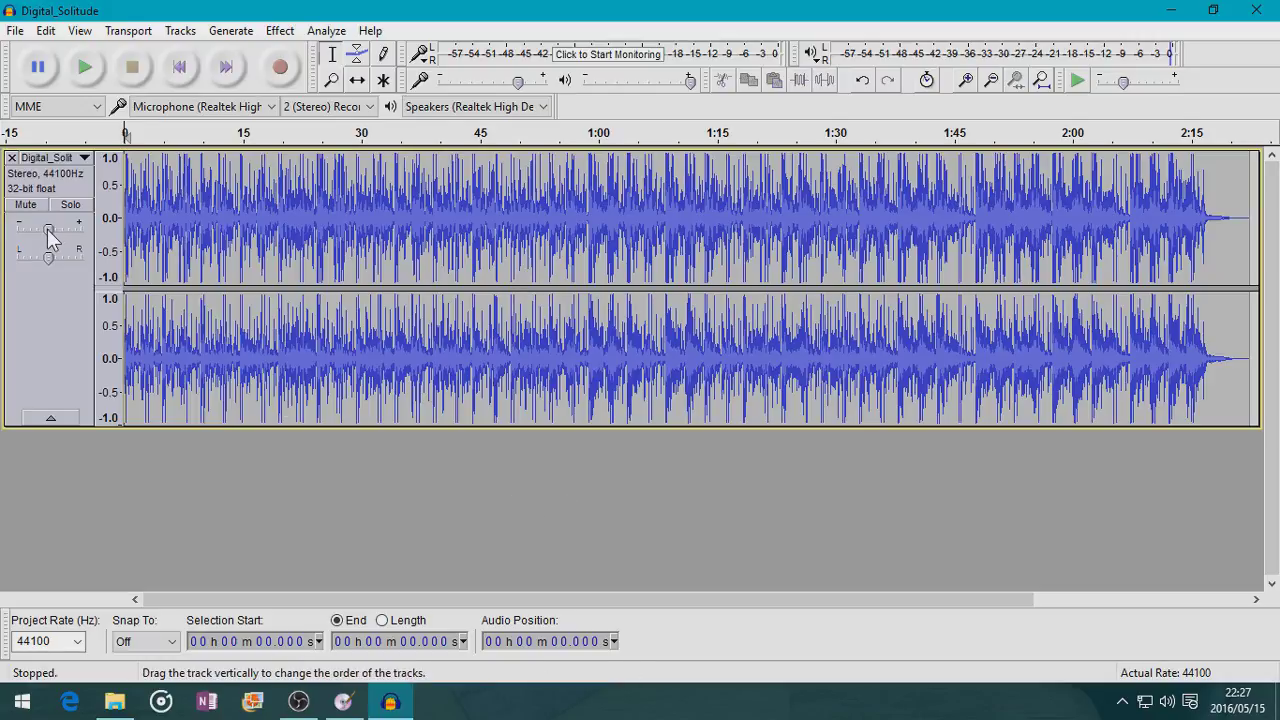
Step: Lower the track gain to -6 dB, preview playback, and place the cursor at 19.3 s
left_click_drag(47, 229, 29, 243)
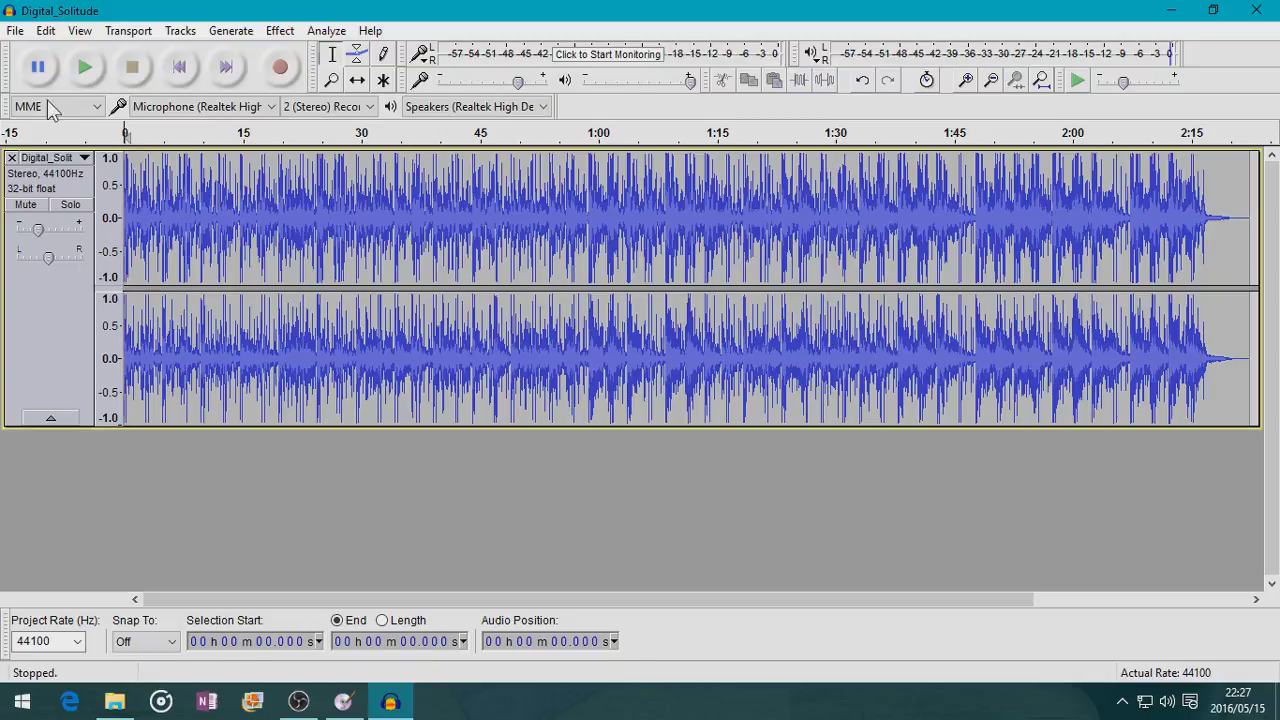
left_click(81, 70)
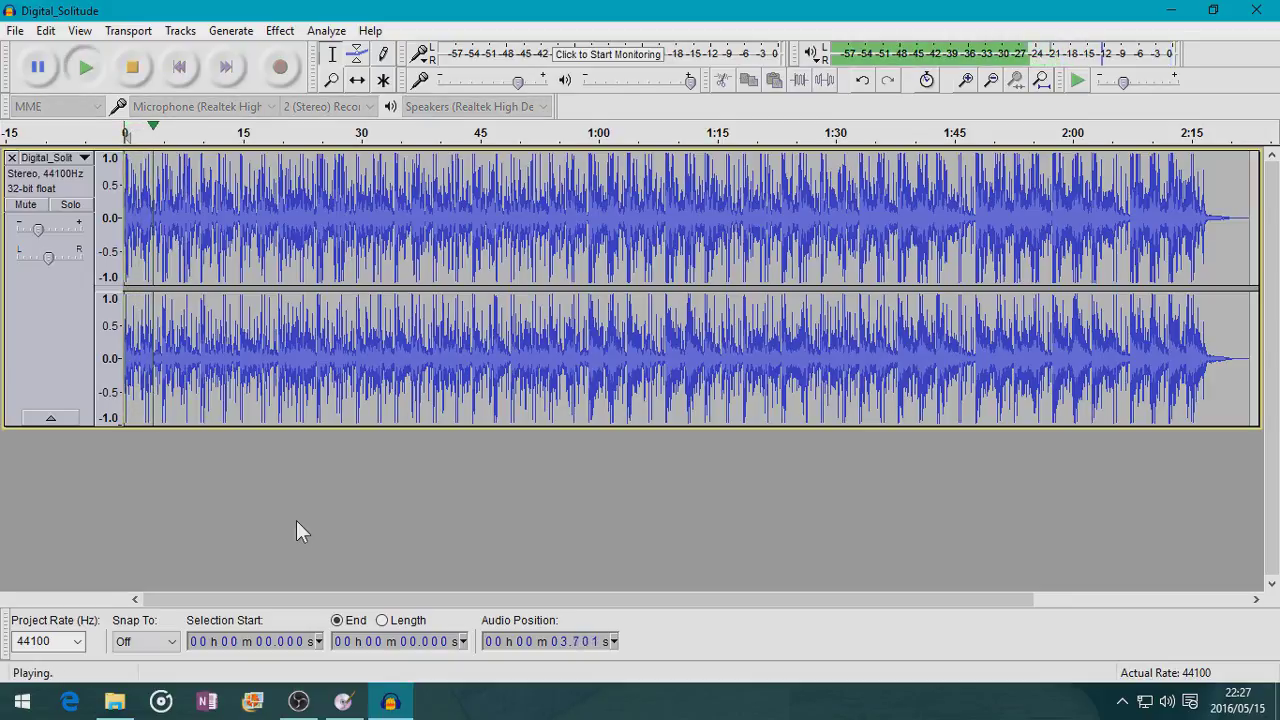
key("space")
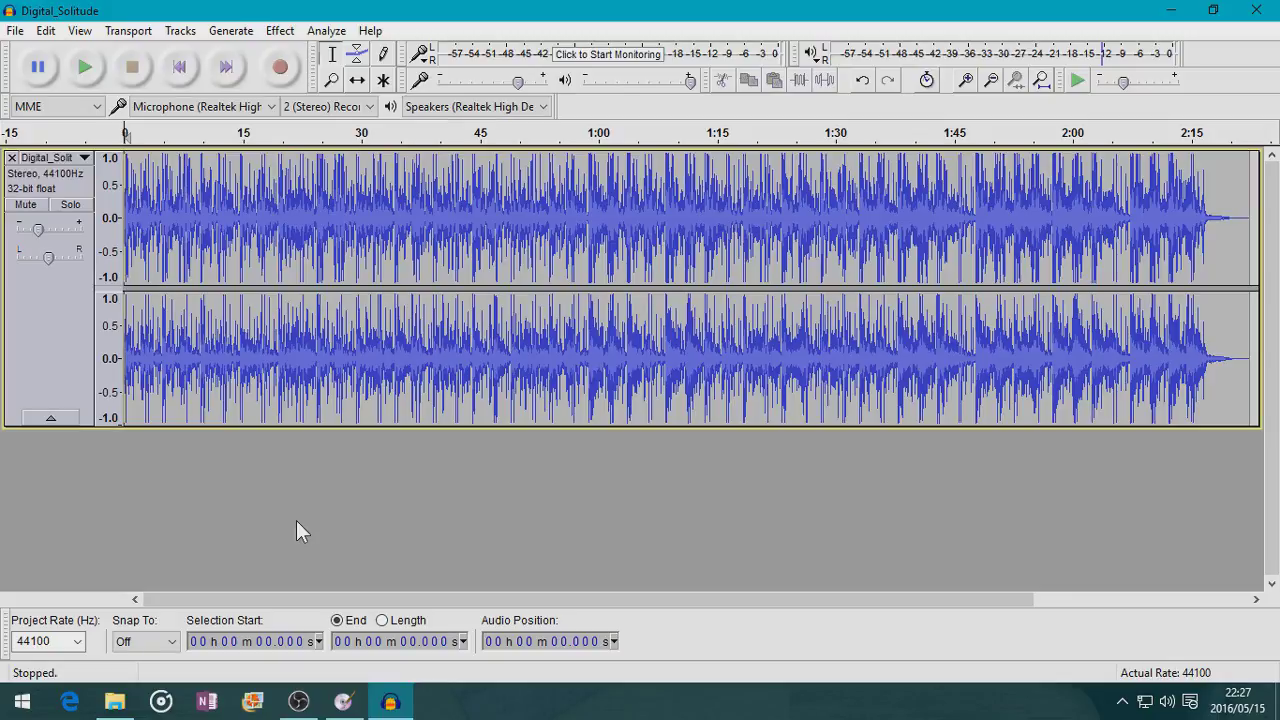
left_click(277, 210)
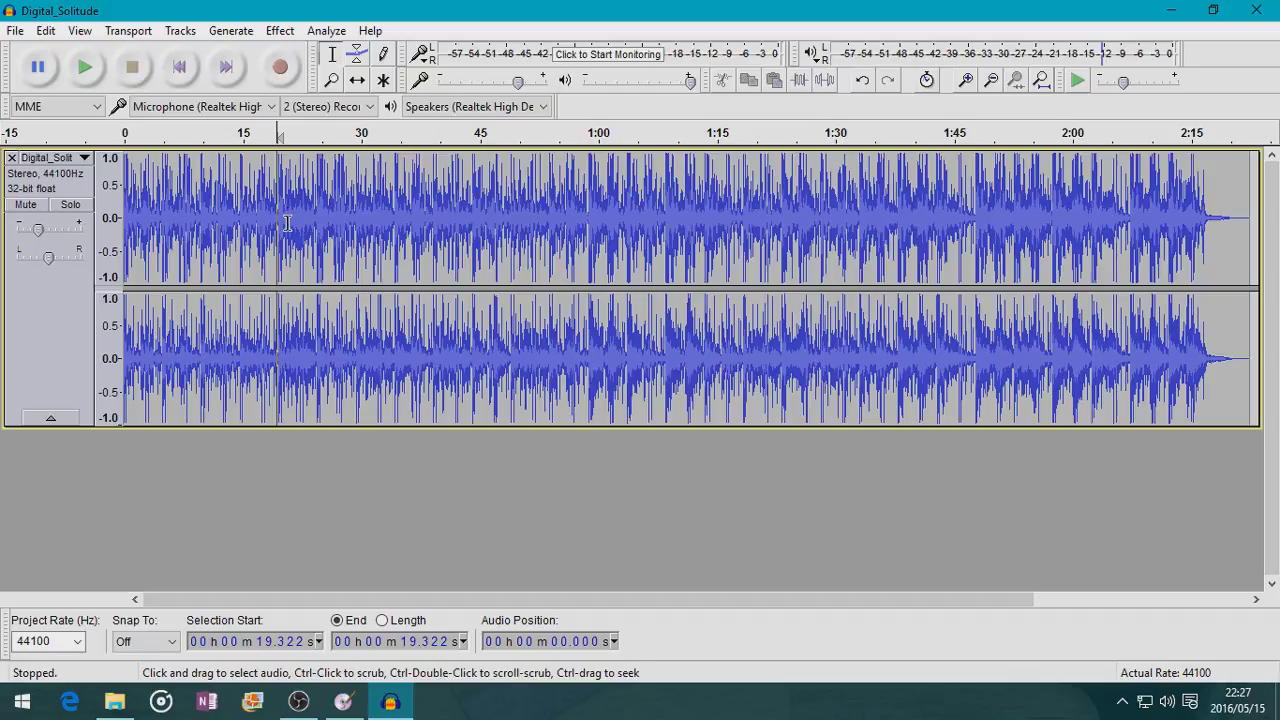
Step: Delete the audio from 19.3 s to the end and fit the trimmed clip in view
left_click_drag(263, 228, 1232, 316)
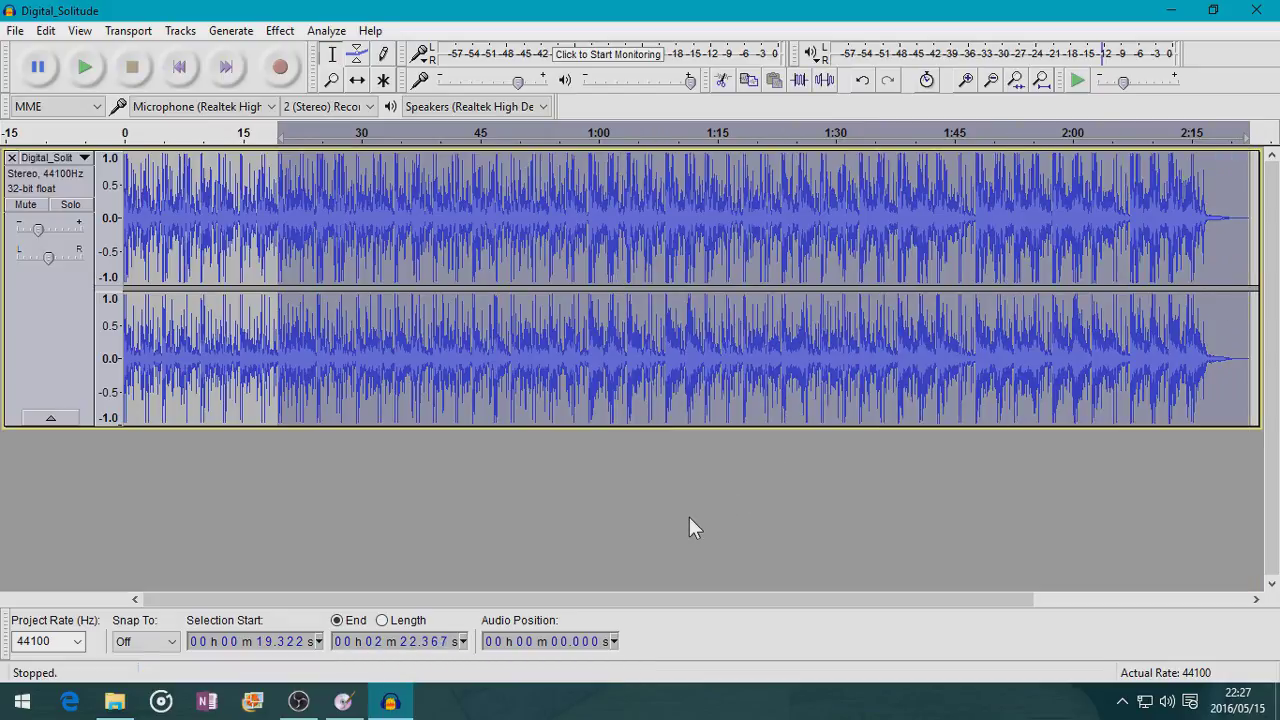
key("Delete")
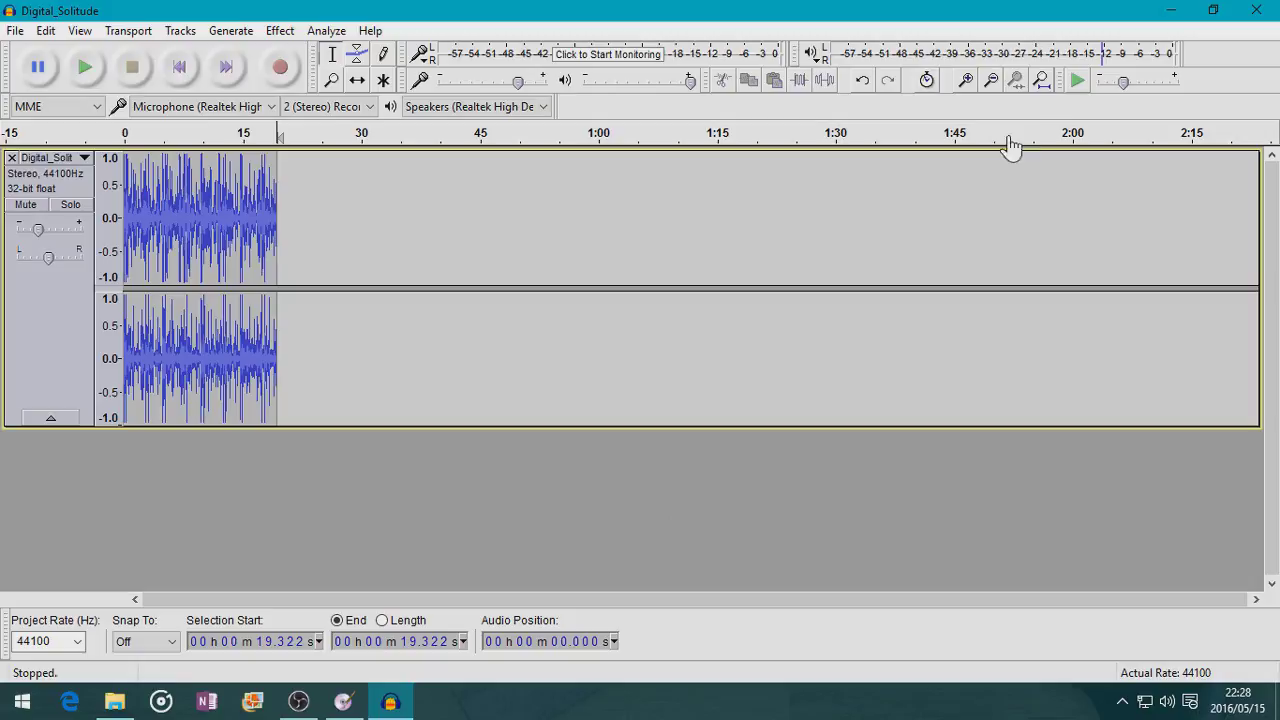
left_click(1043, 78)
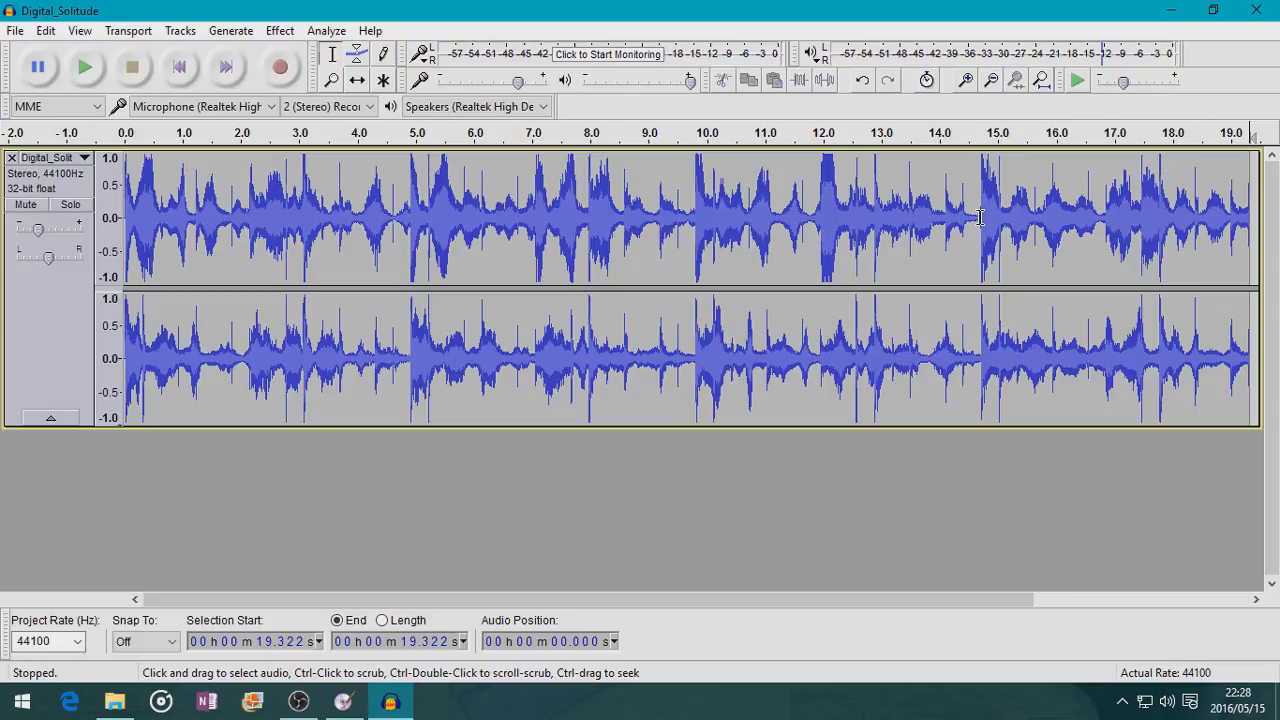
Step: Apply Fade Out from 14.6 s to the end, then play the clip from the start
left_click_drag(975, 216, 1249, 240)
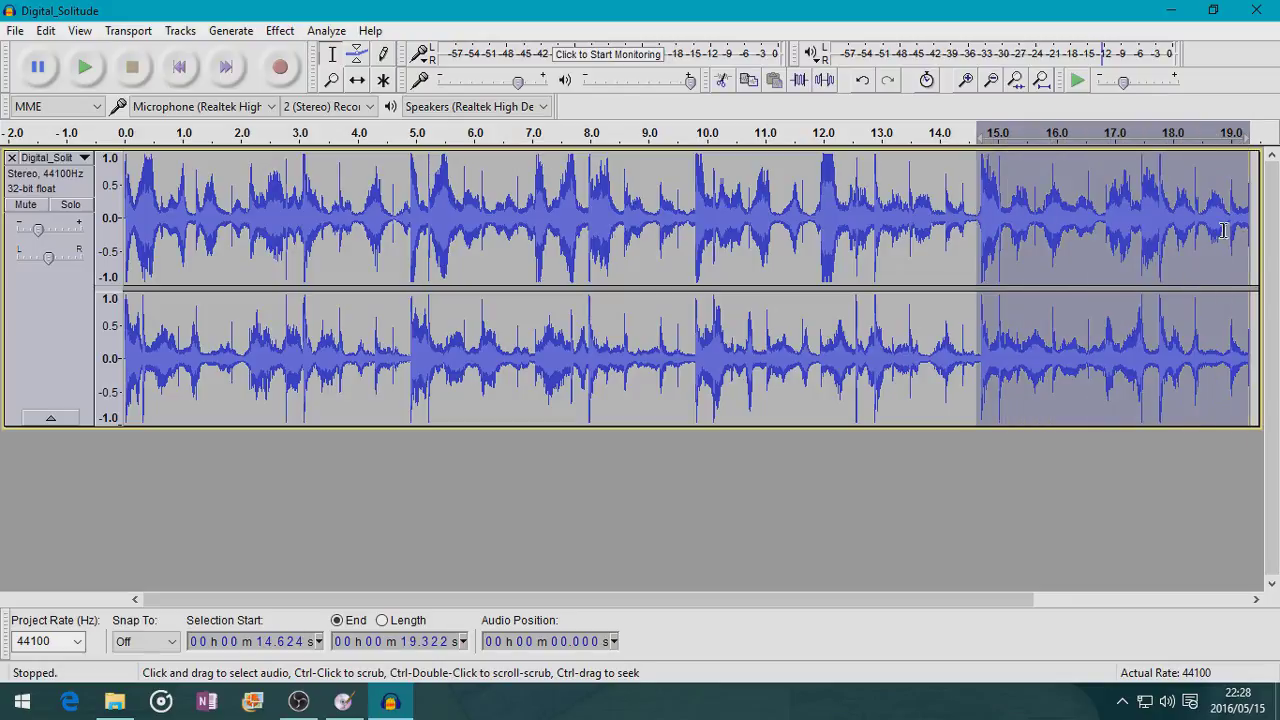
left_click(280, 31)
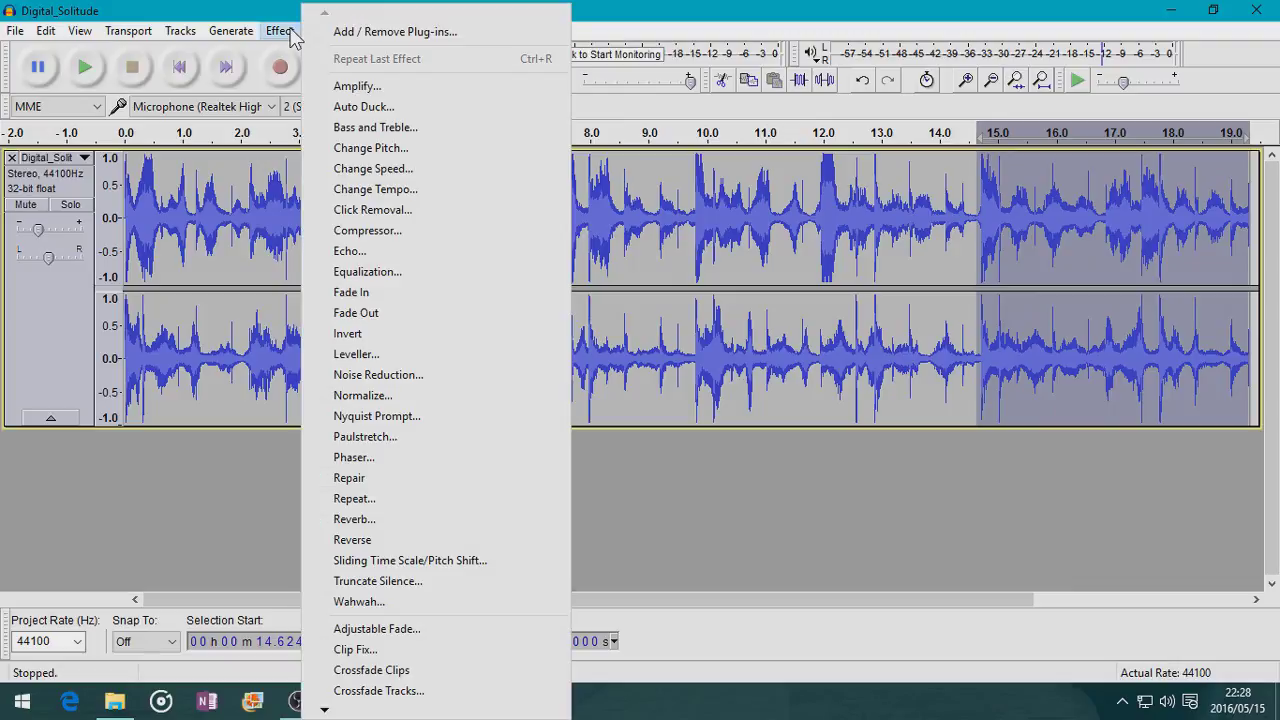
left_click(372, 314)
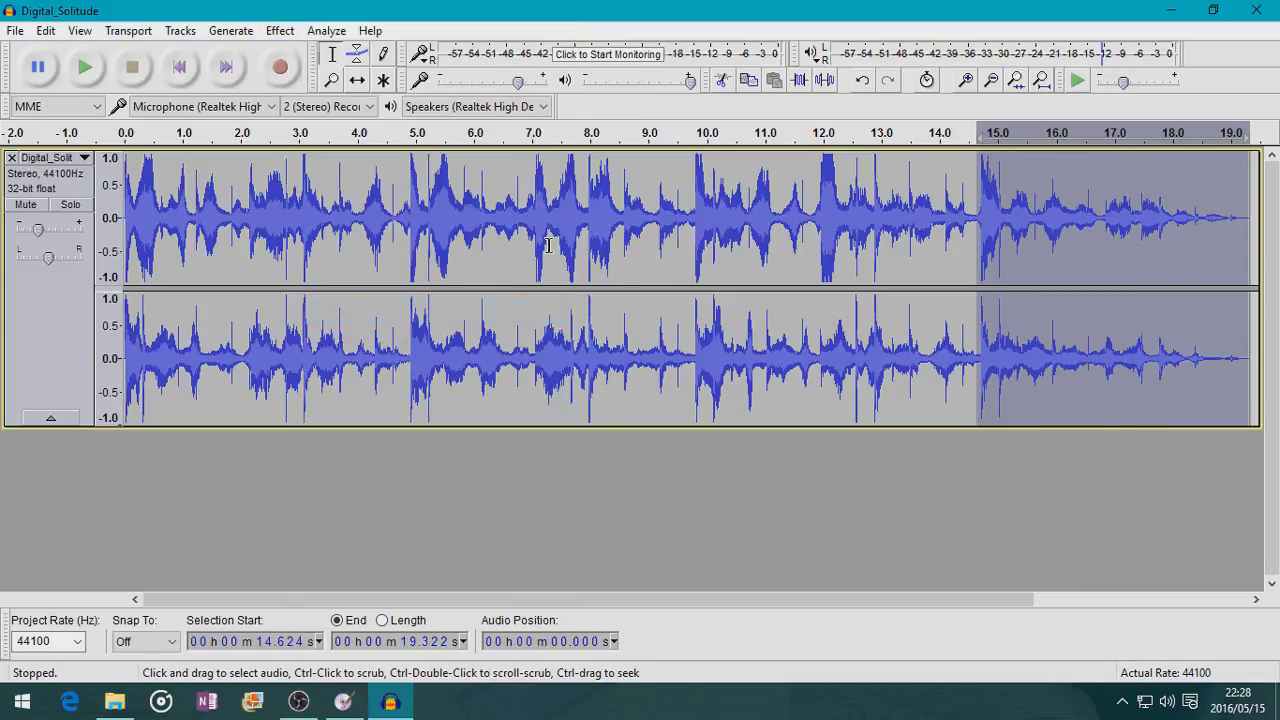
left_click(180, 68)
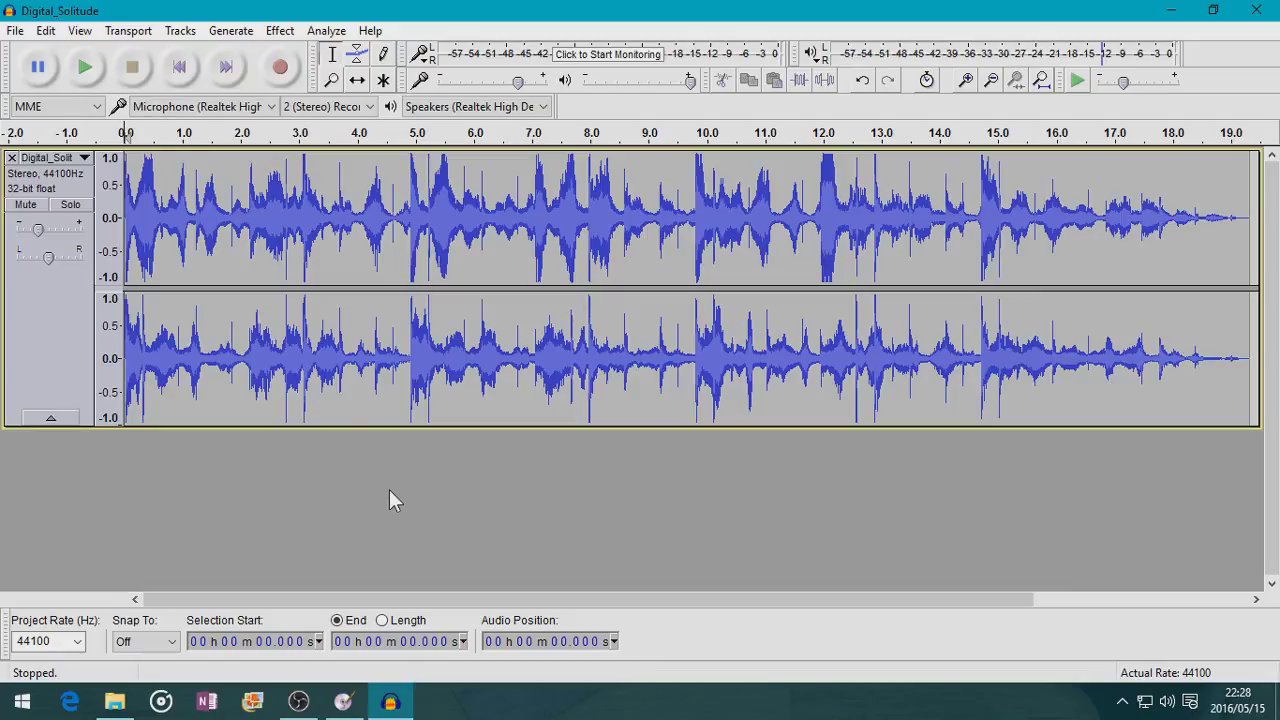
key("space")
Step: Export a 16-bit WAV named 'Digital_Solitude Short' with every metadata tag emptied
left_click(15, 30)
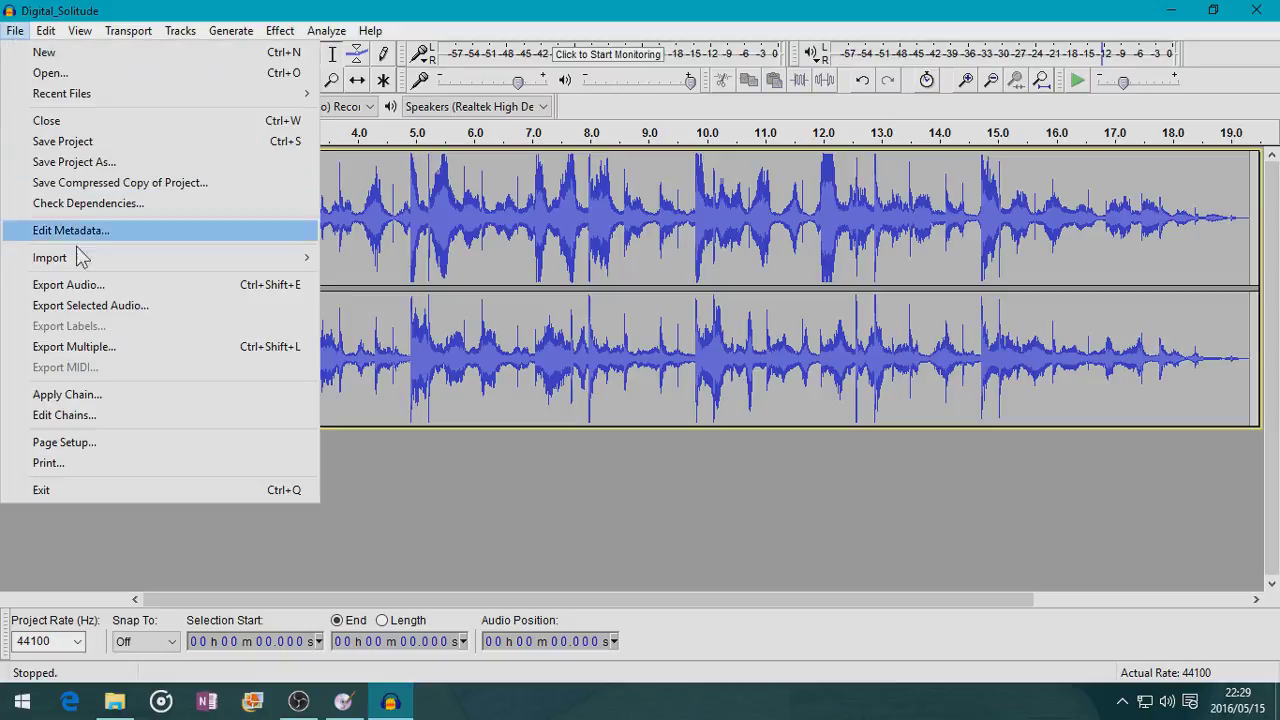
left_click(83, 284)
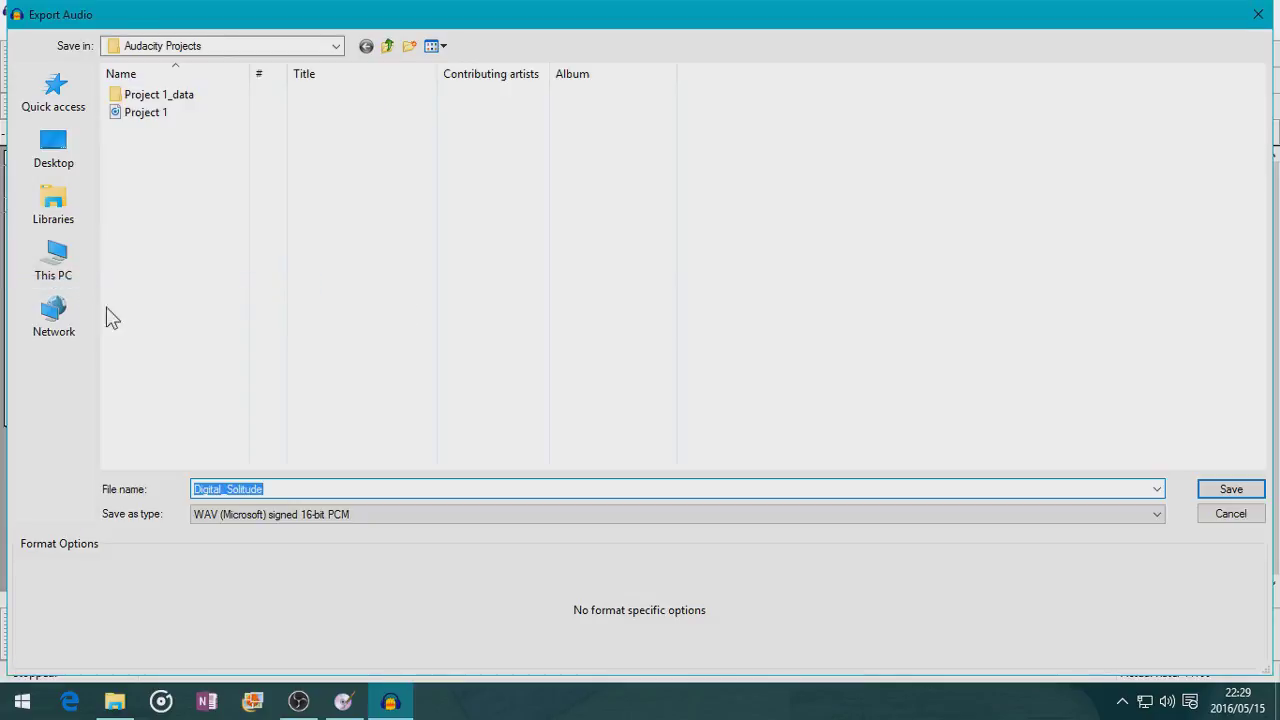
left_click(318, 489)
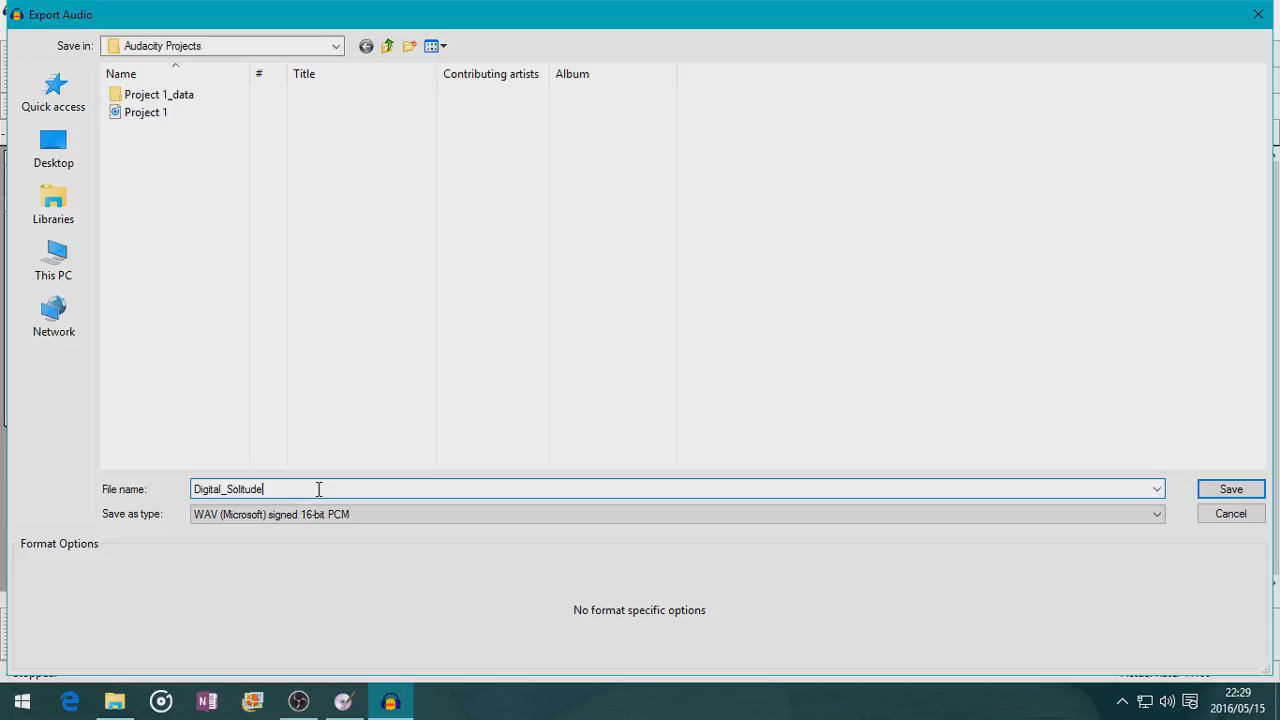
type("Short")
left_click(1220, 489)
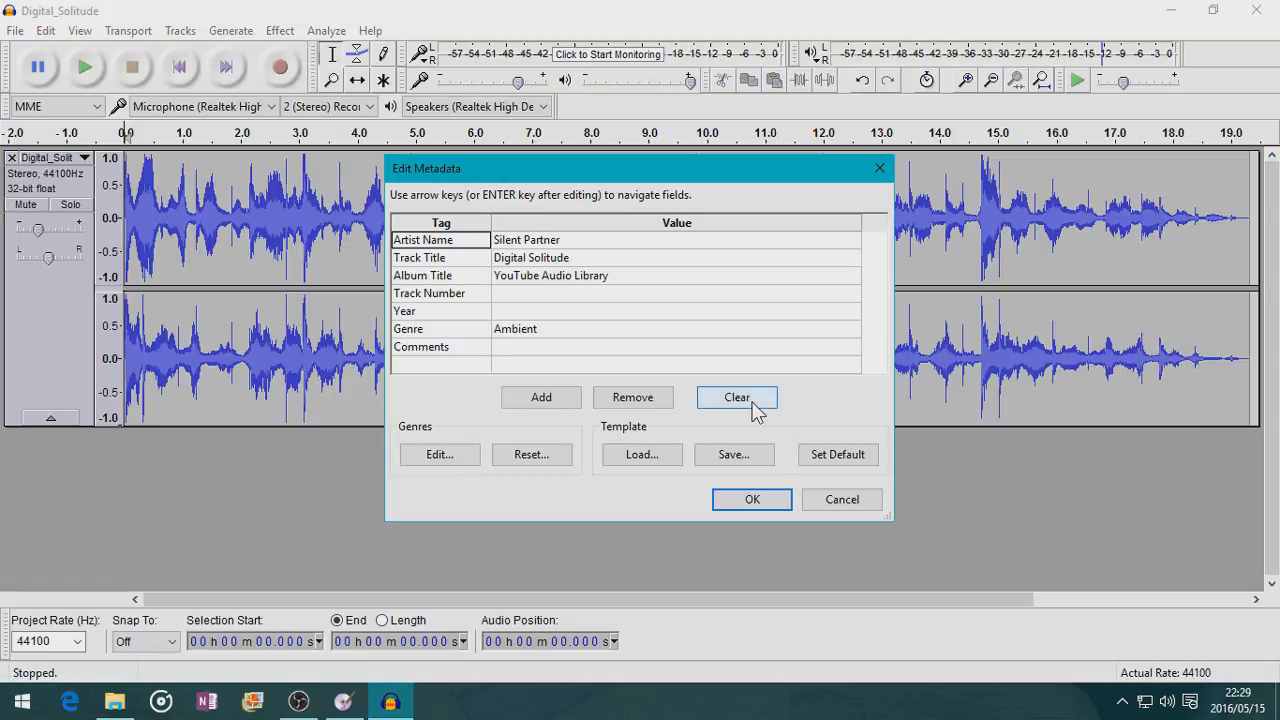
left_click(737, 398)
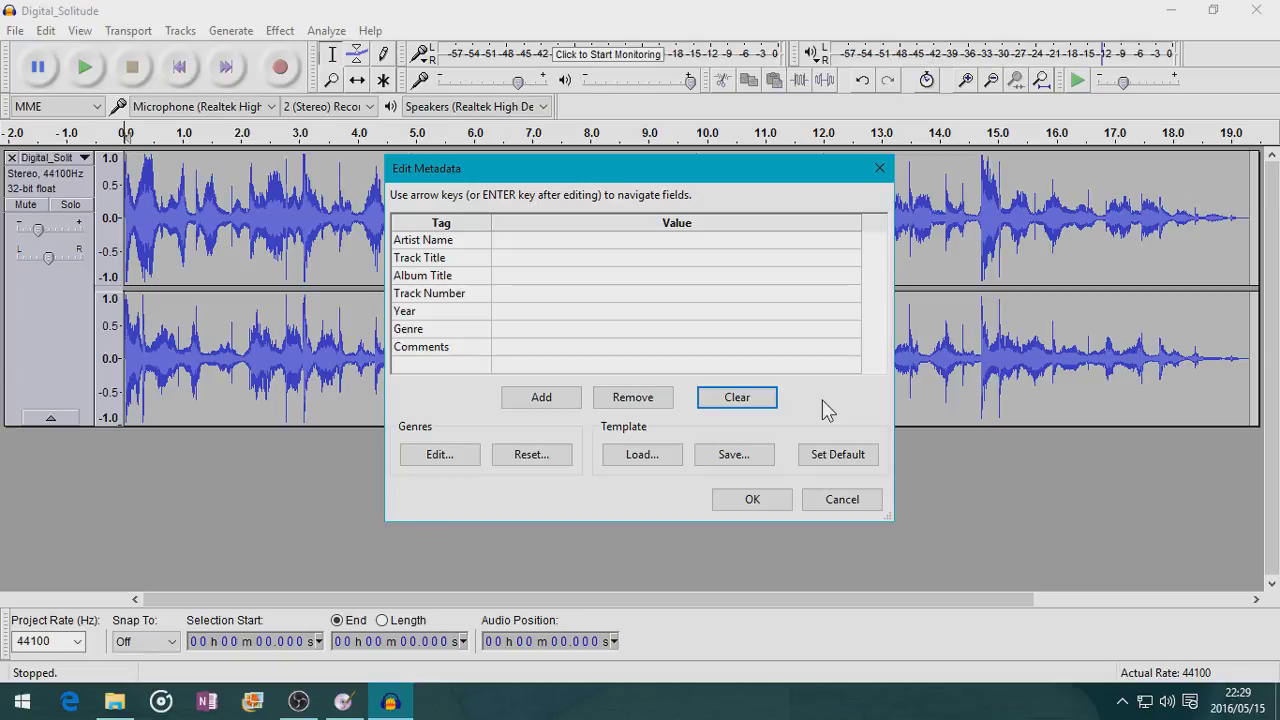
left_click(752, 499)
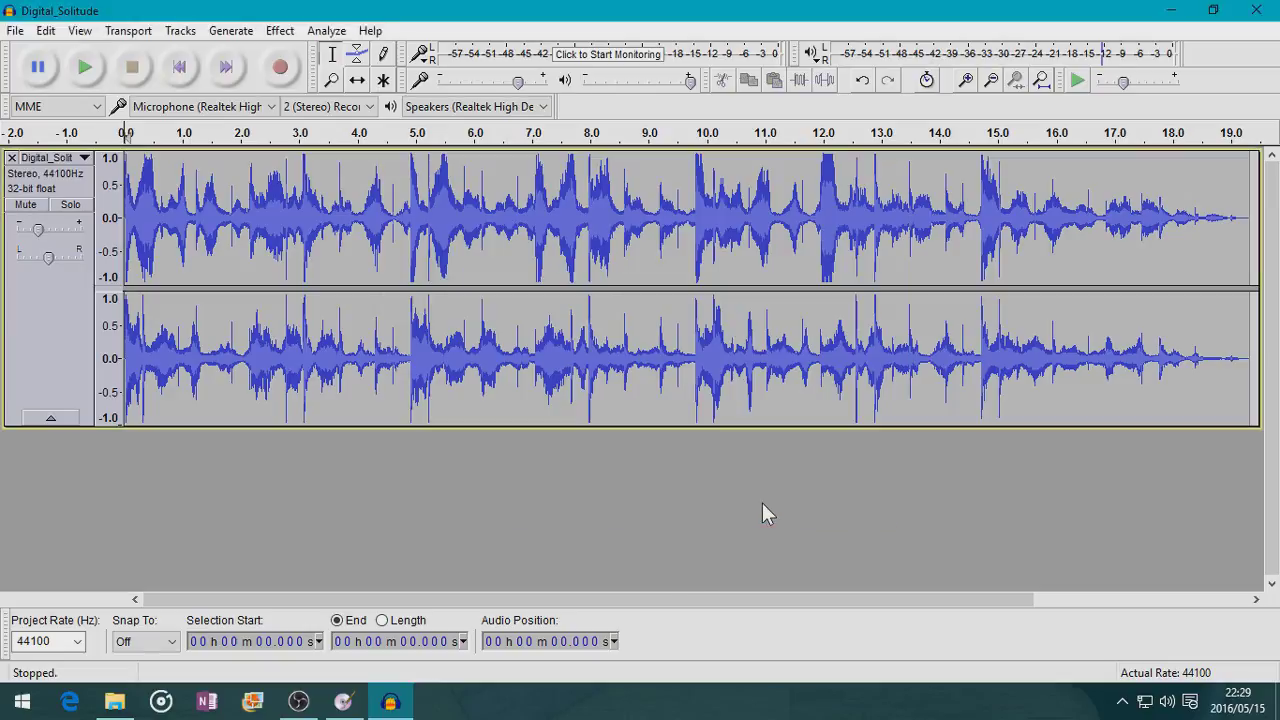
Step: Set Menu 1's background audio to 'Digital_Solitude Short.wav' with Loop enabled
left_click(345, 700)
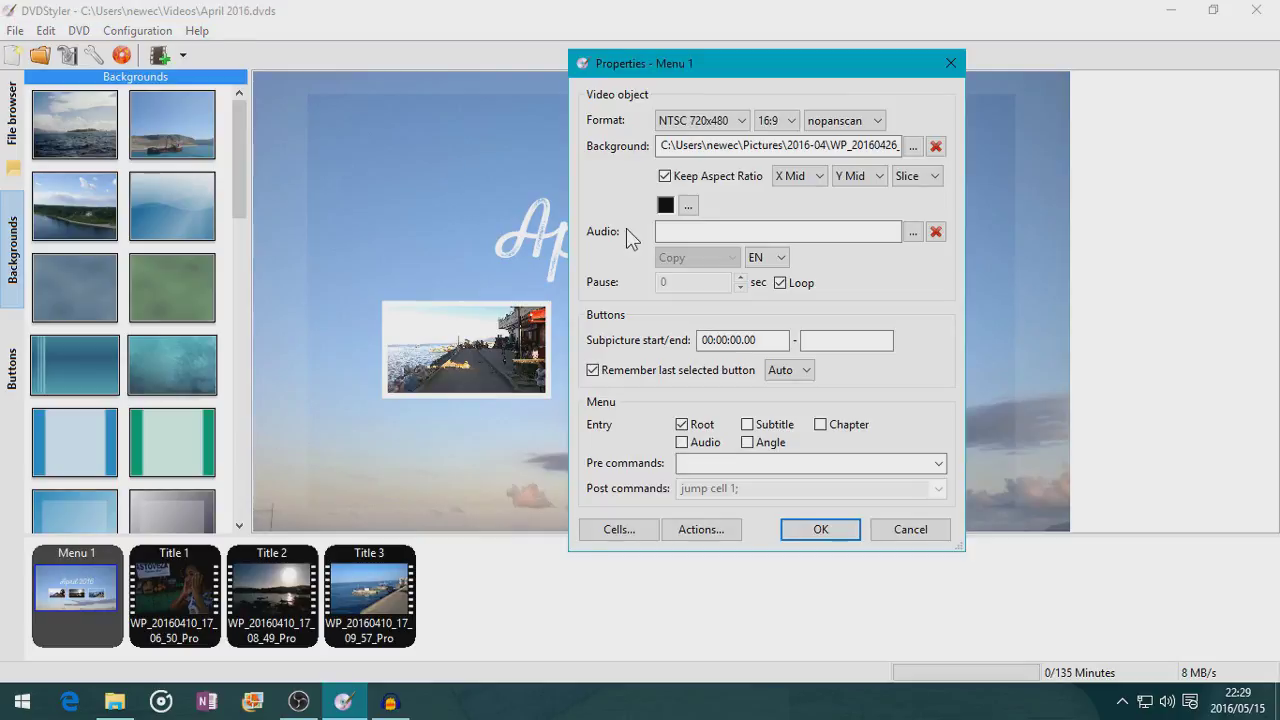
left_click(912, 232)
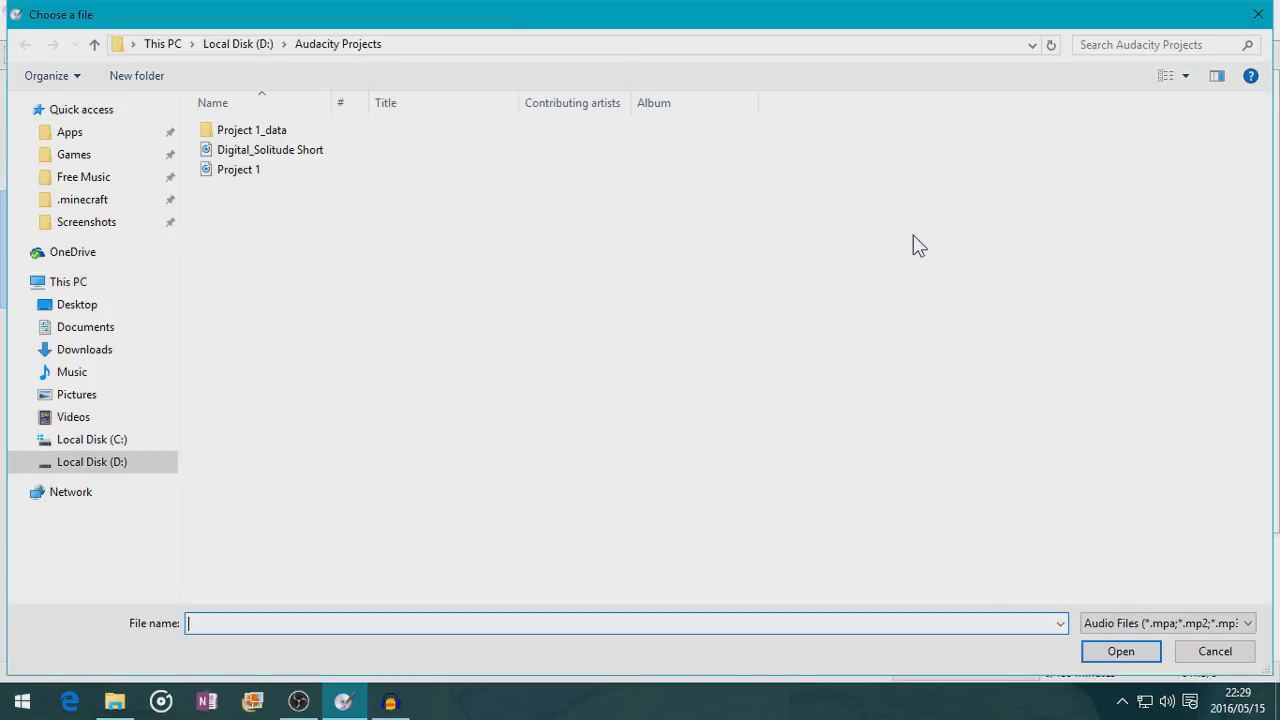
double_click(281, 160)
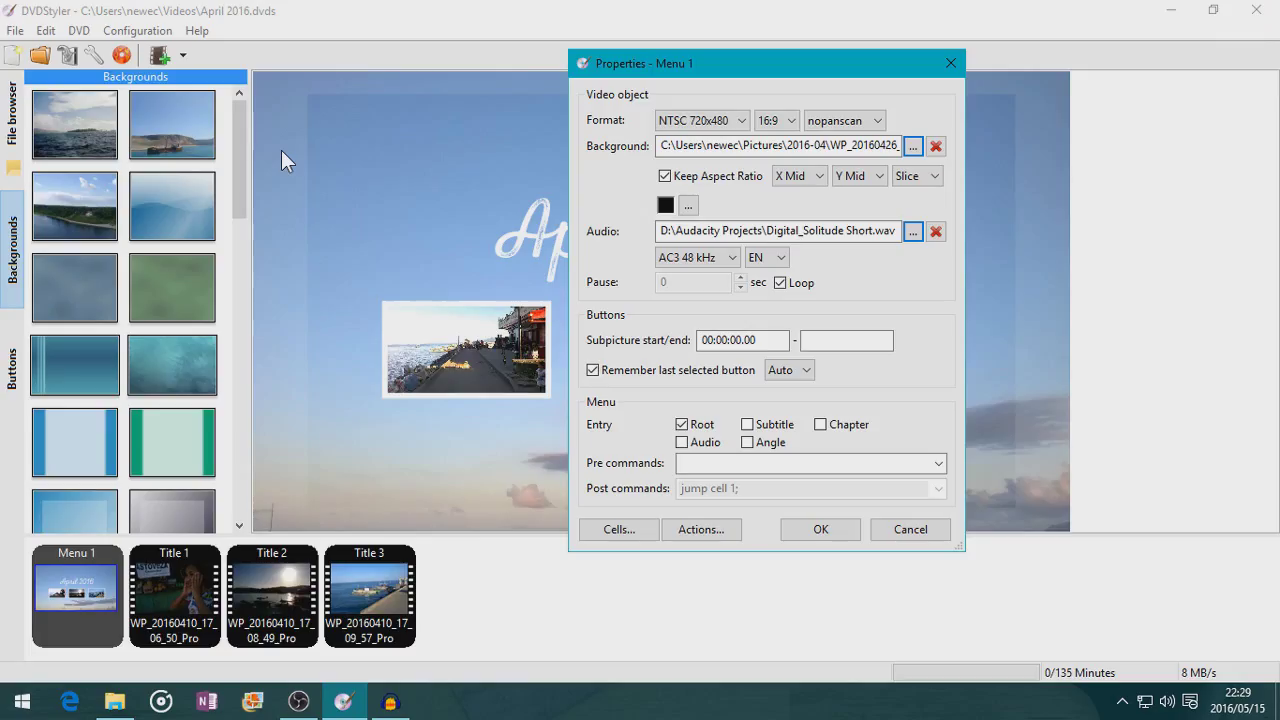
left_click(781, 284)
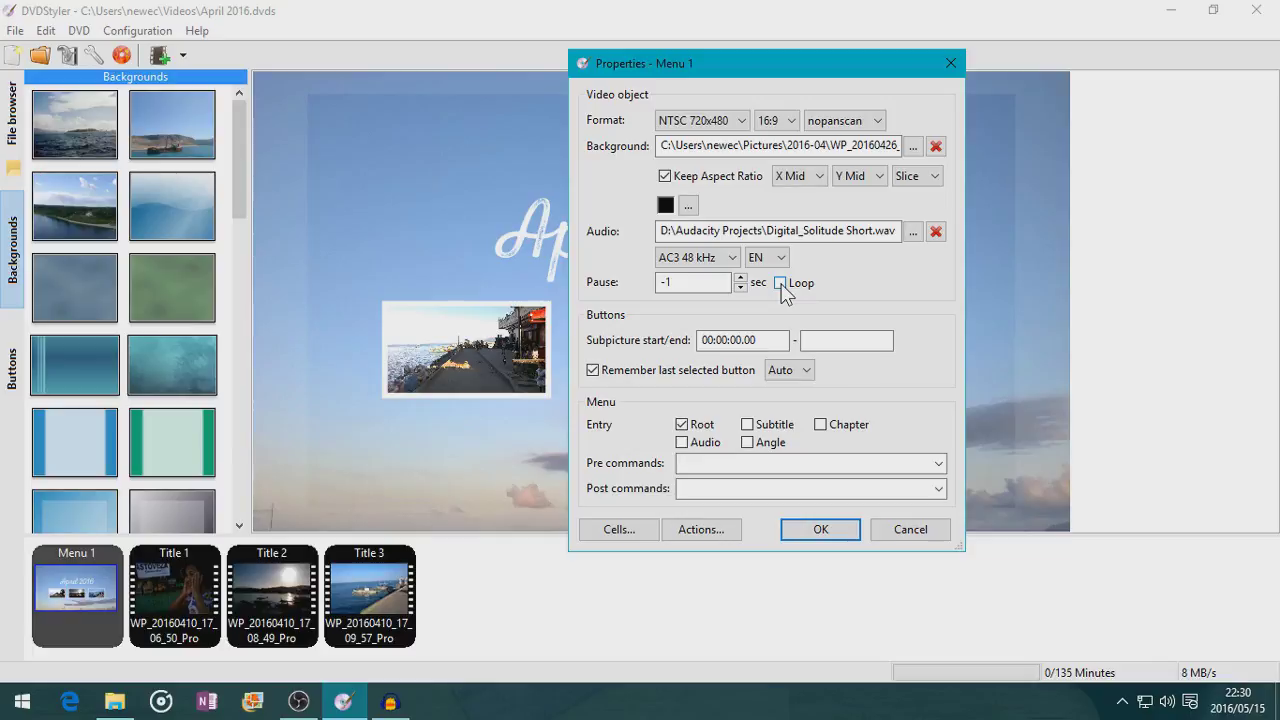
left_click(781, 284)
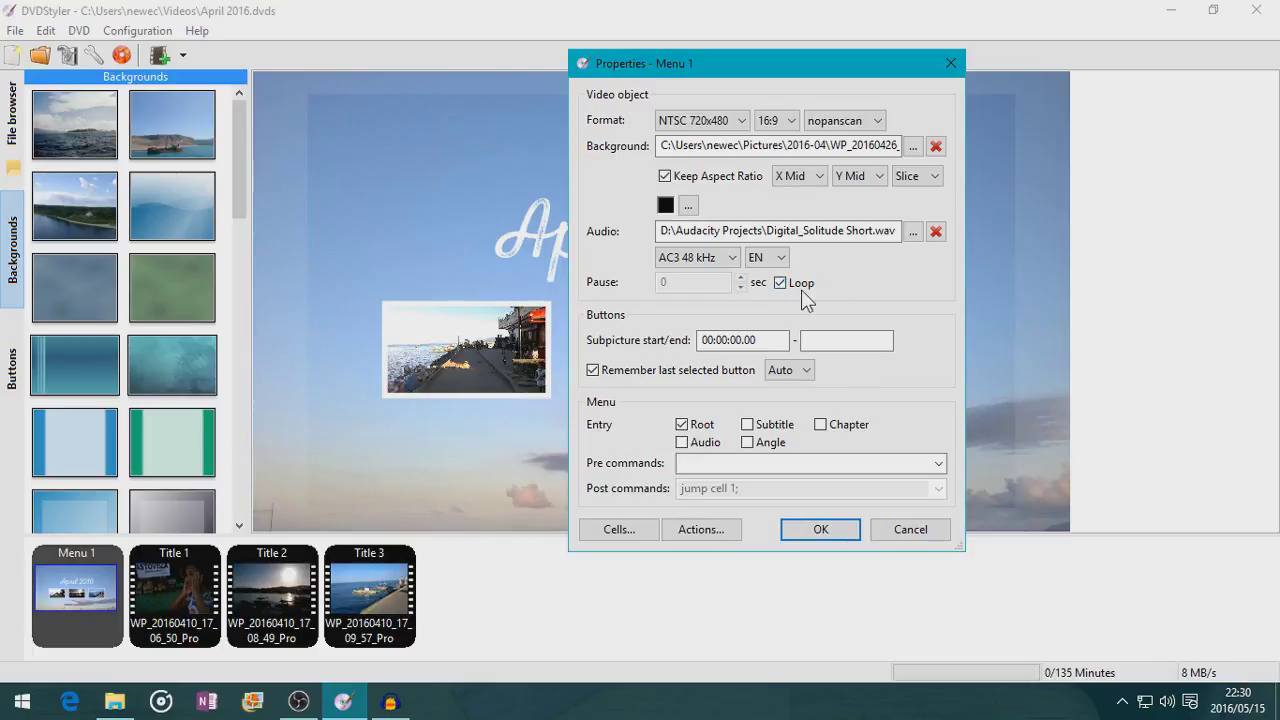
left_click(808, 532)
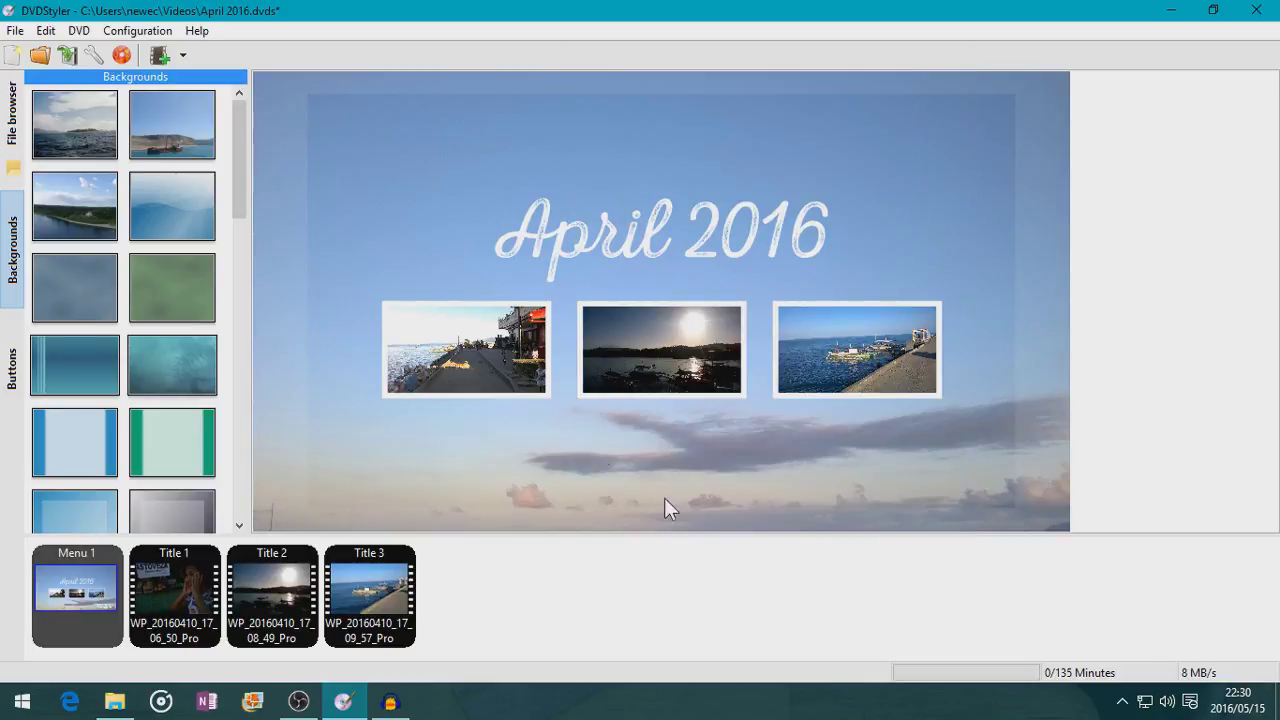
Step: Start burning to an ISO image with preview in the Custom video player
left_click(121, 55)
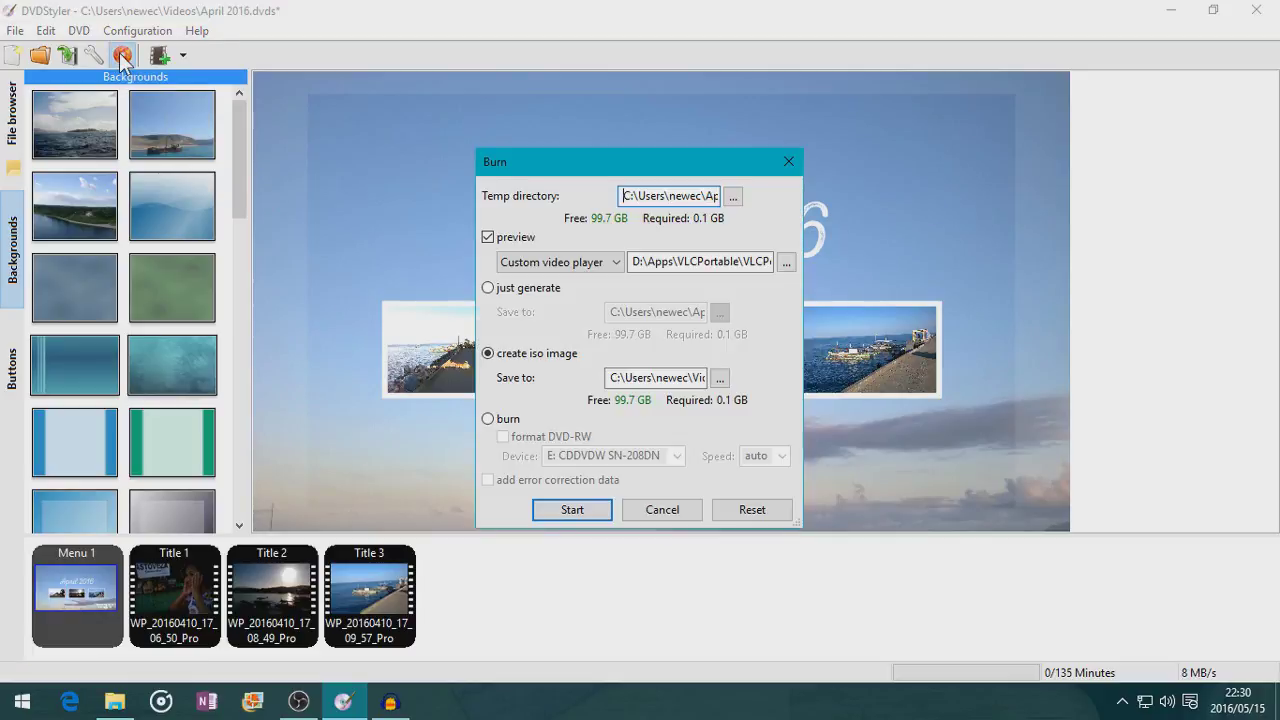
left_click(524, 266)
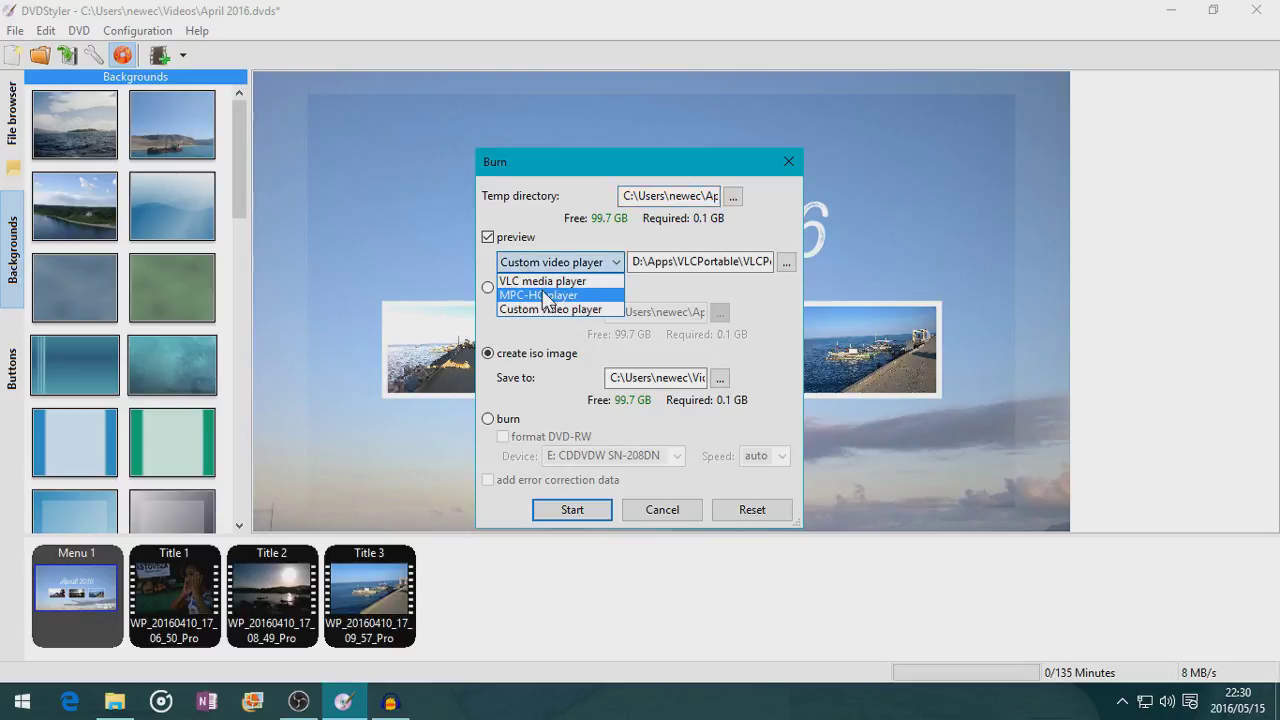
left_click(668, 298)
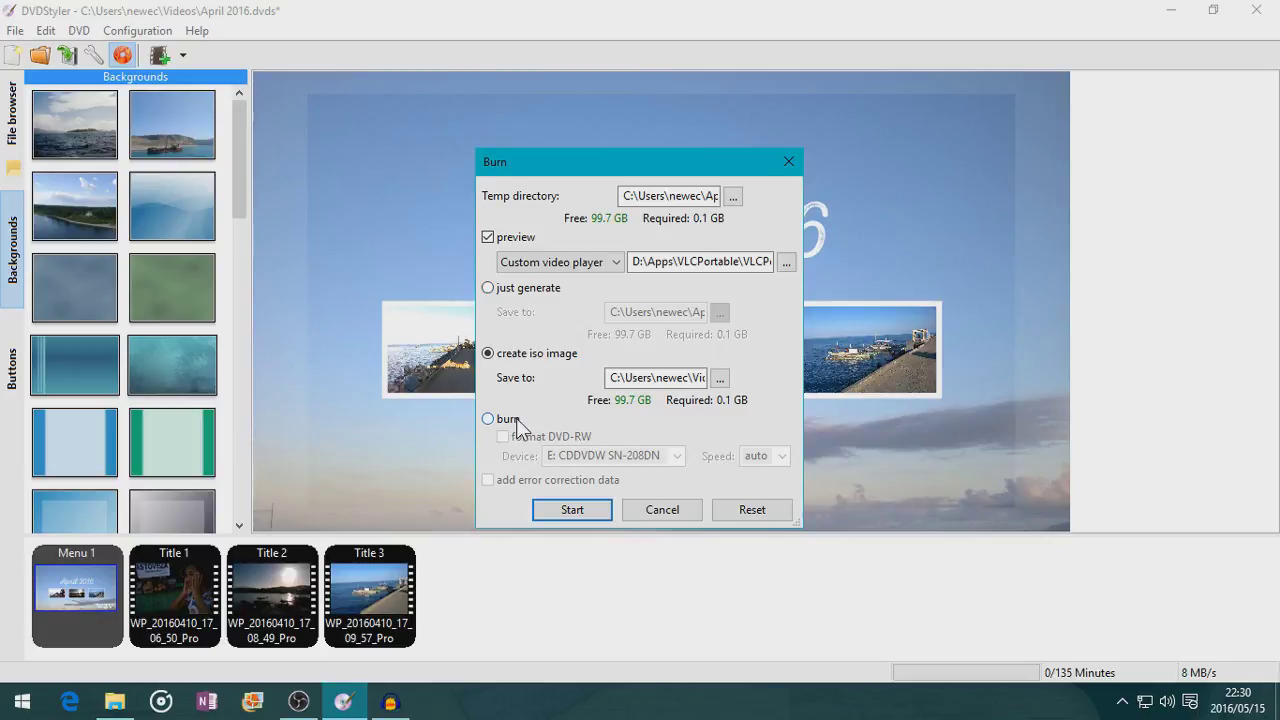
left_click(572, 510)
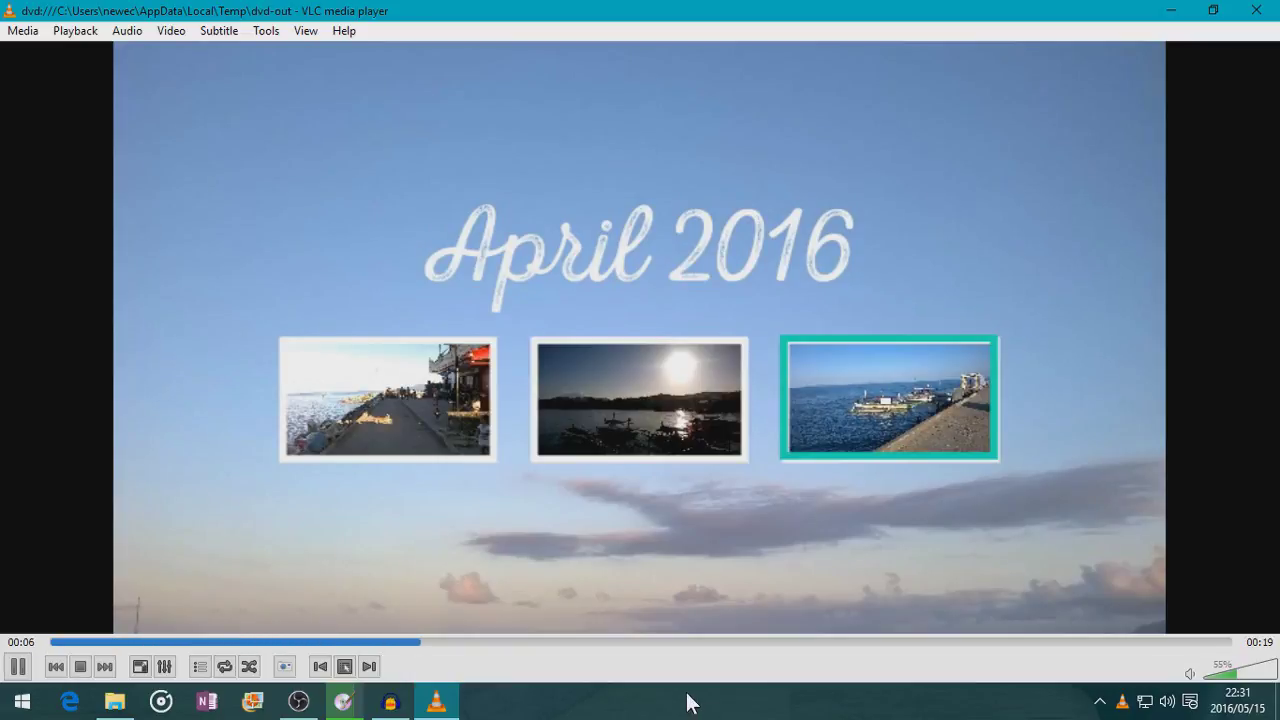
Step: Close the VLC preview after watching the April 2016 menu loop
left_click(1254, 12)
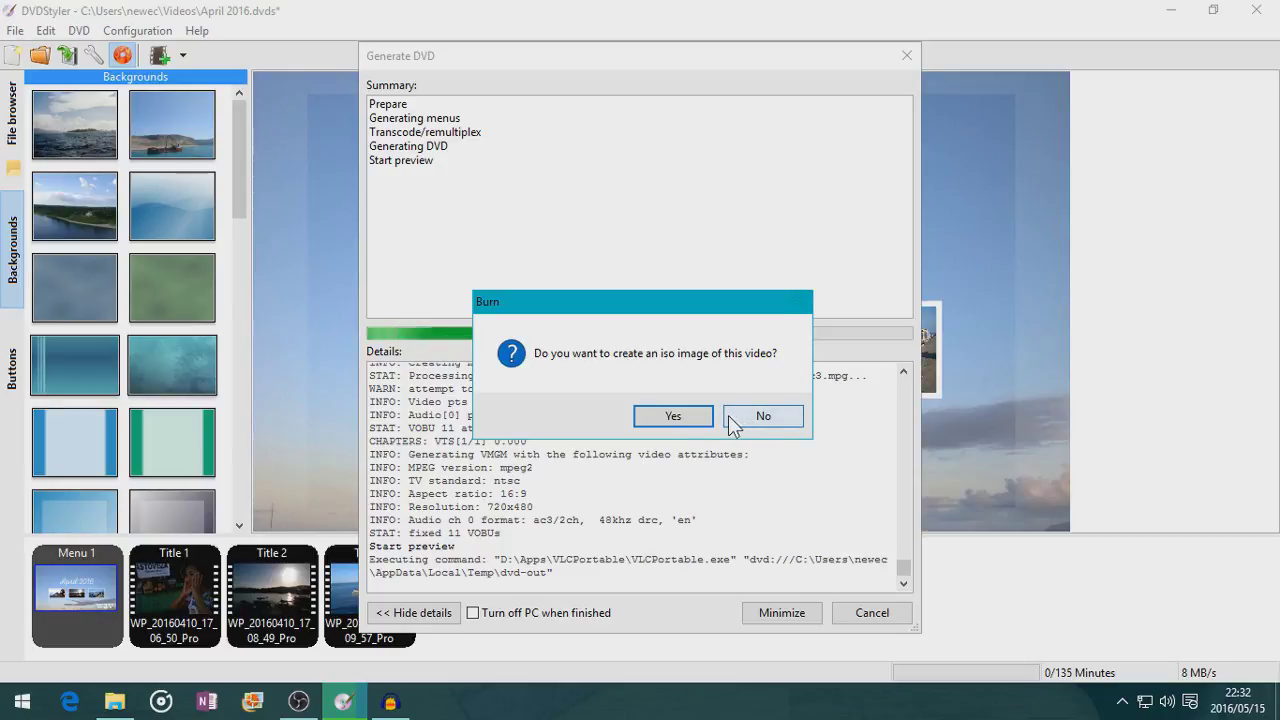
Step: Confirm ISO creation and close the log once 'April 2016.iso' is generated
left_click(673, 416)
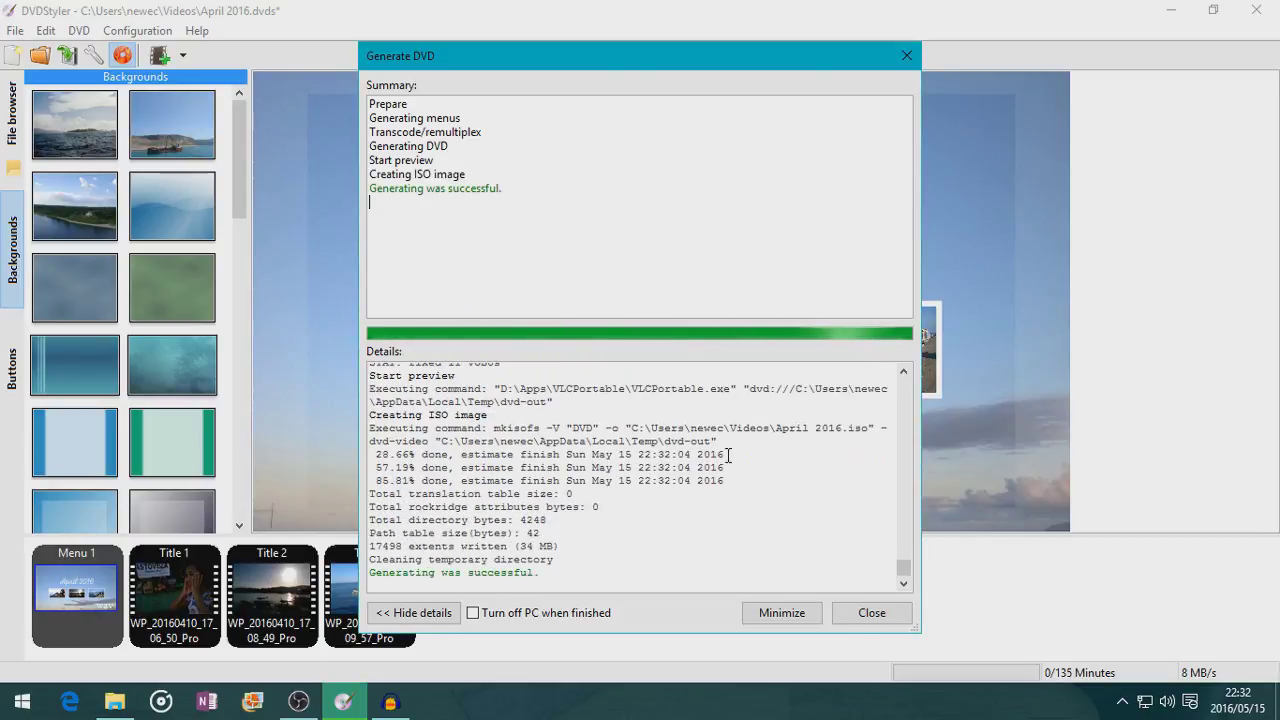
left_click(868, 626)
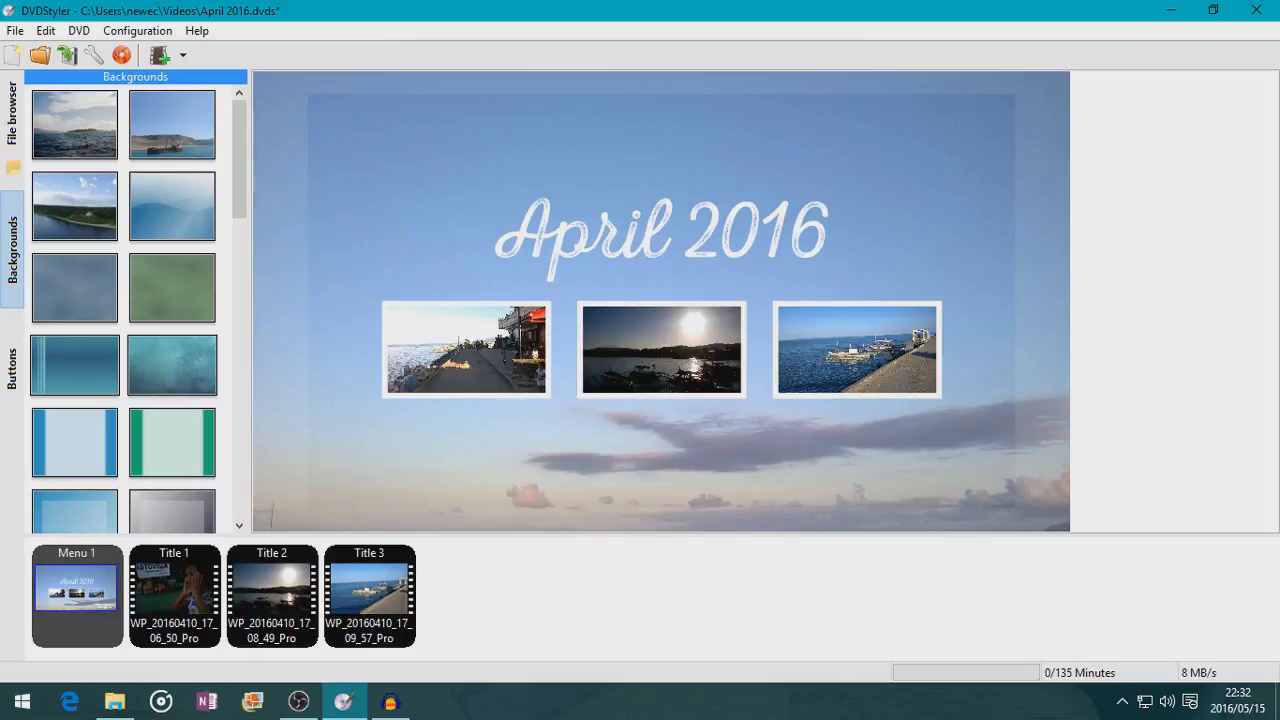